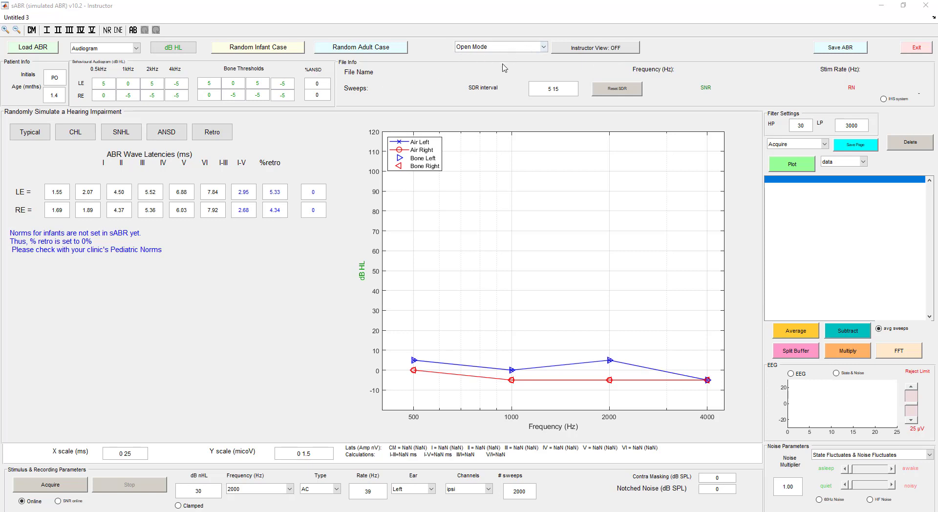
- Switch to Assign #1, accept overwriting the current ABR, and unlock the instructor view with the instructor password
click(534, 51)
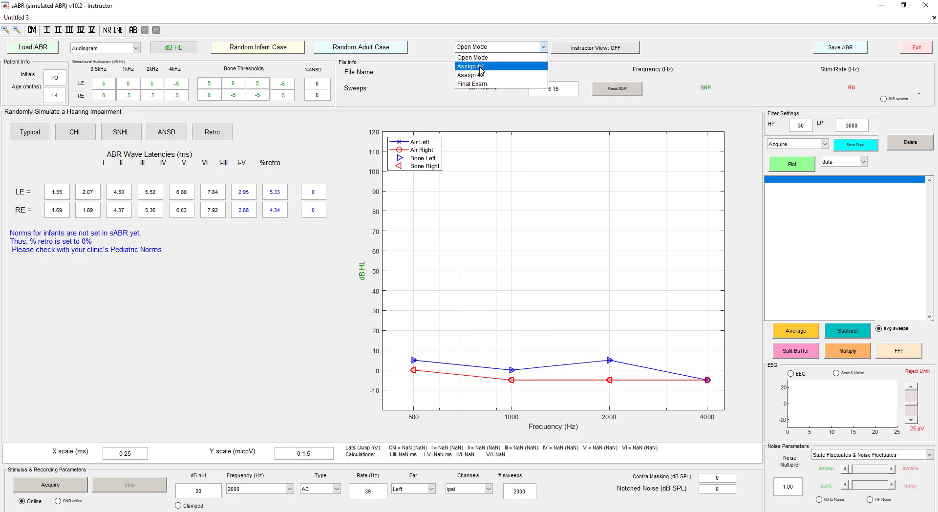
click(481, 67)
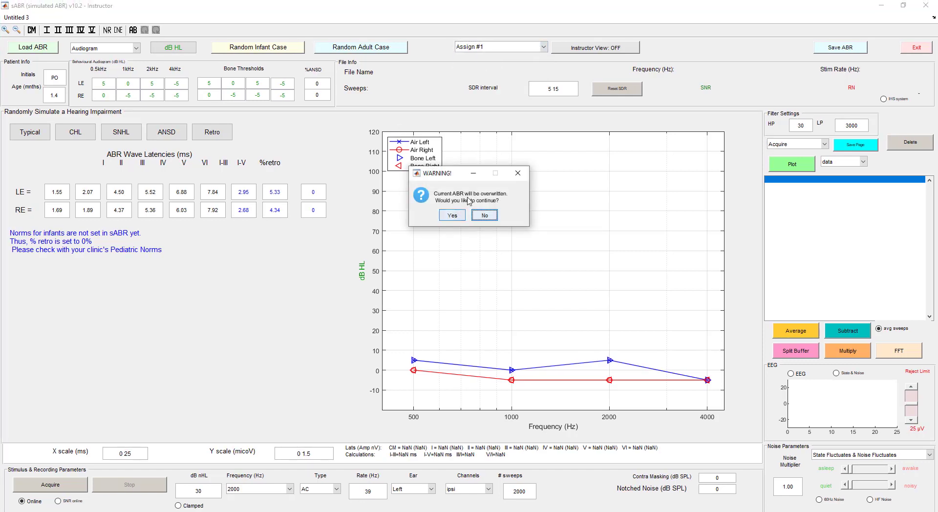
click(450, 216)
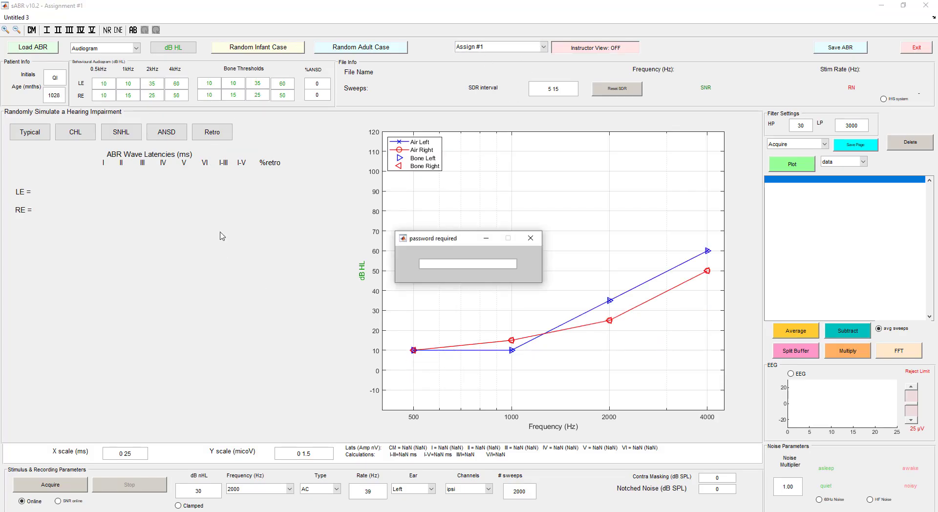
text(*****)
key(Return)
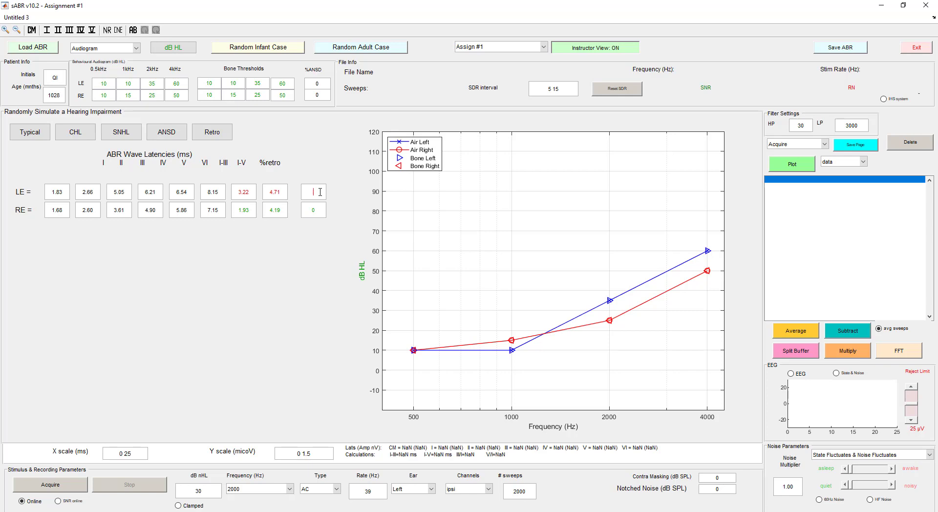
- Set the retrocochlear percentage to 38 for the left ear and 33 for the right ear
key(Return)
text(33)
key(Return)
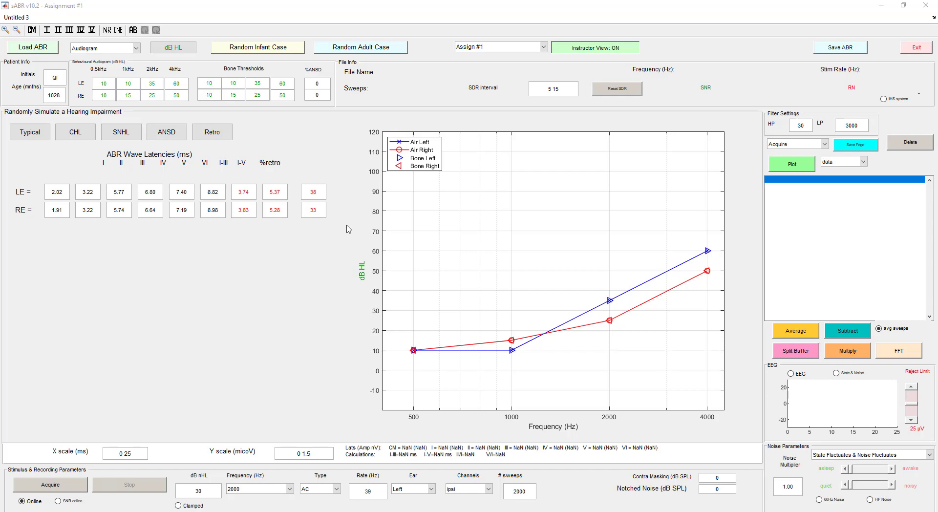
- Turn on the live EEG display and the State & Noise plot
click(791, 374)
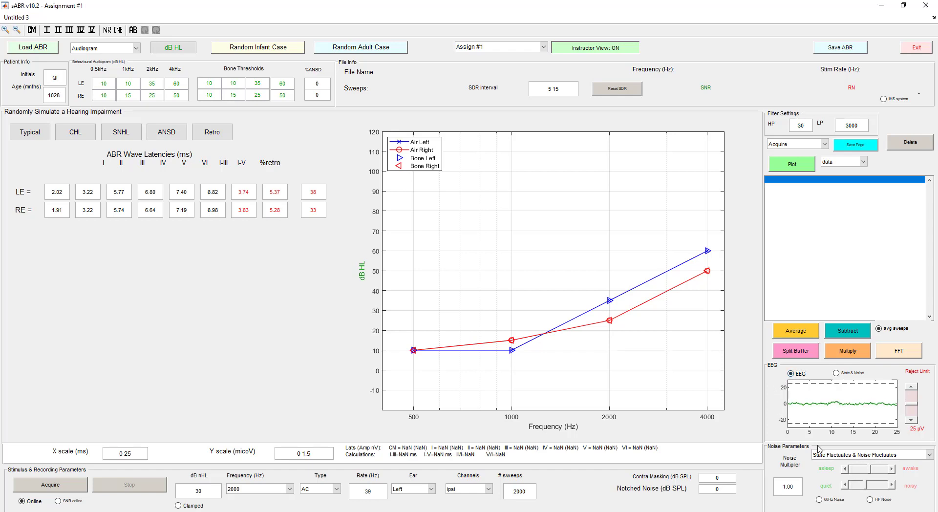
click(853, 374)
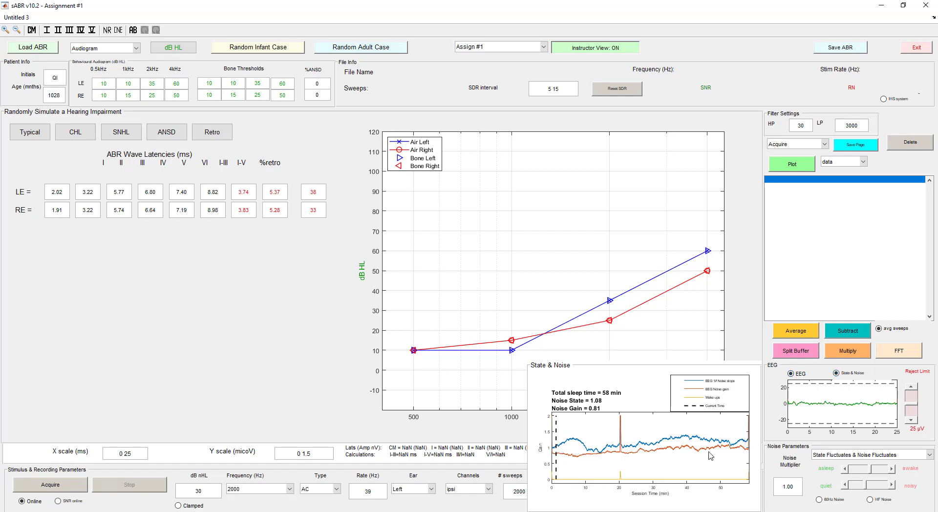
- Try the State Stable & Noise Stable option and its sliders, and return the noise parameters to State Fluctuates & Noise Fluctuates
click(840, 456)
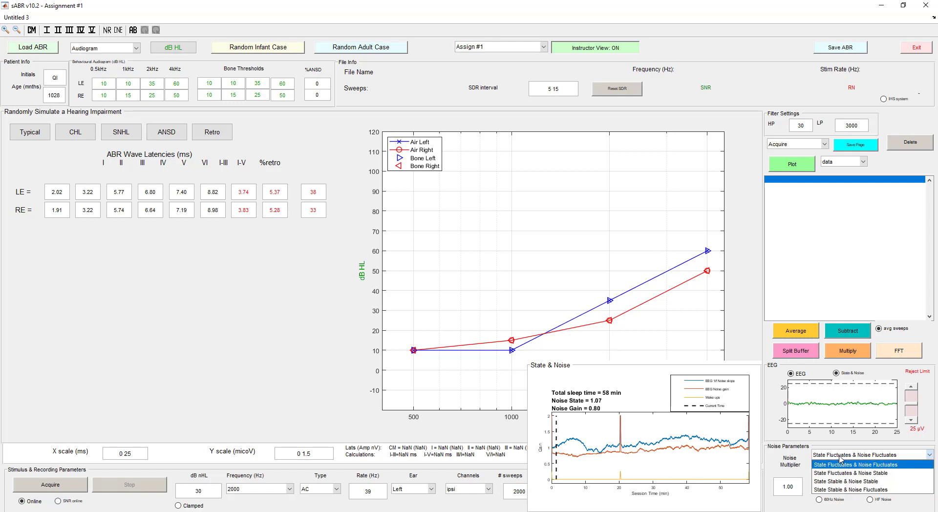
click(847, 482)
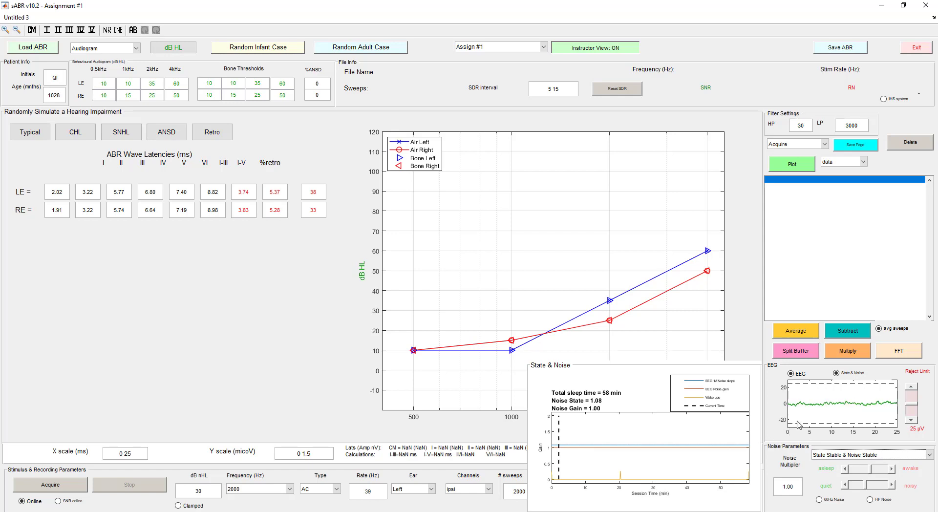
click(861, 457)
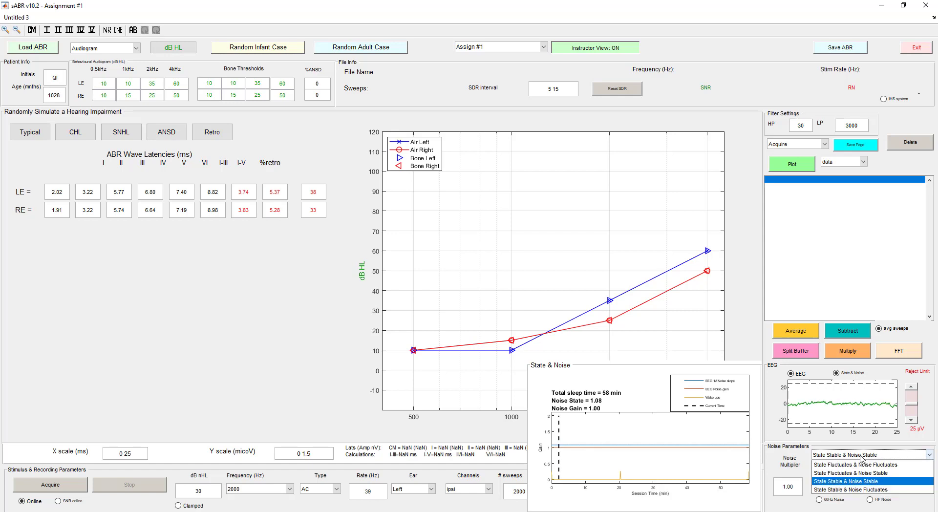
click(858, 482)
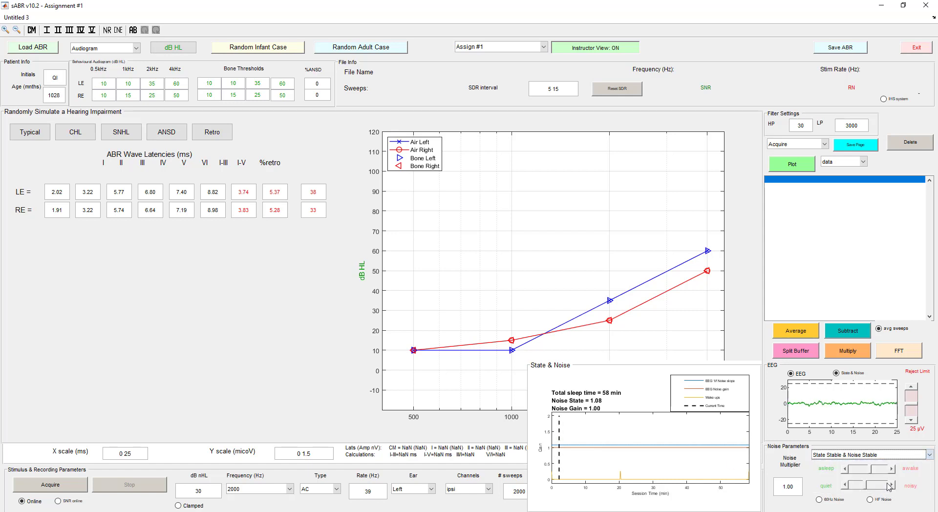
click(866, 470)
click(874, 470)
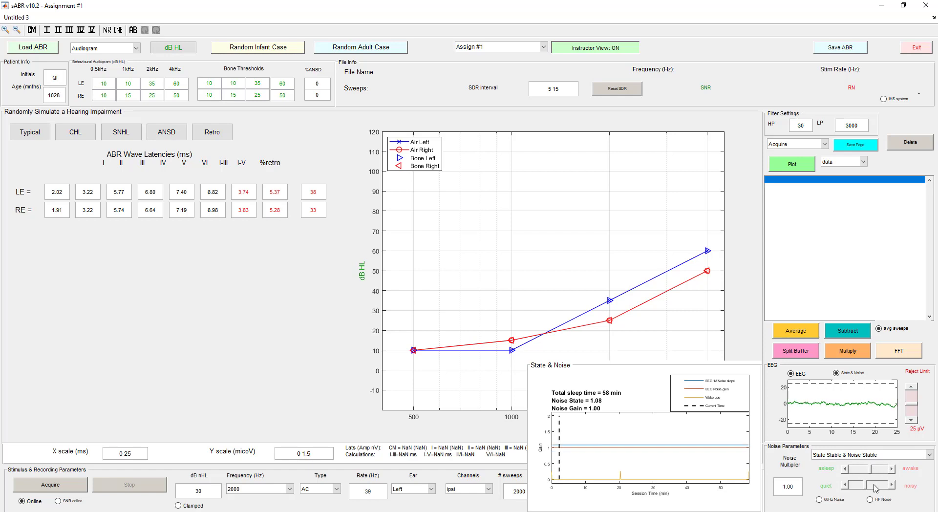
click(874, 485)
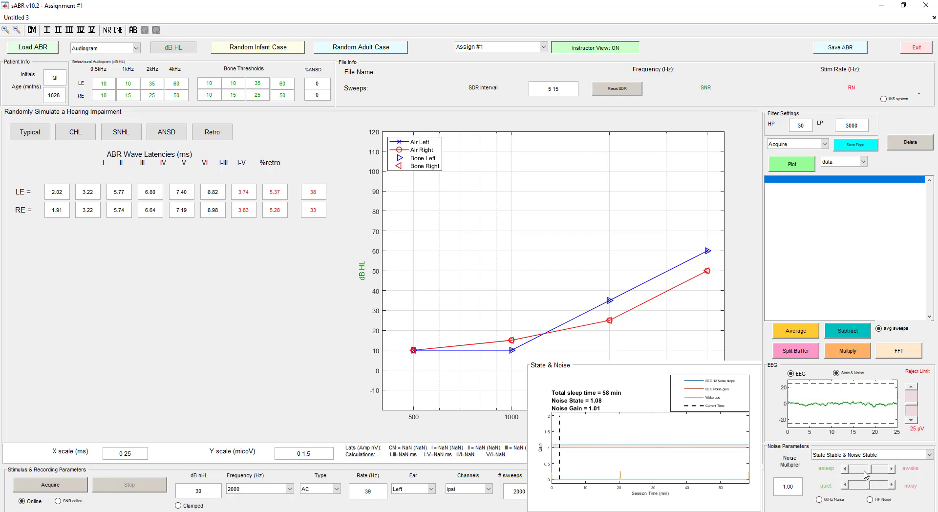
click(867, 455)
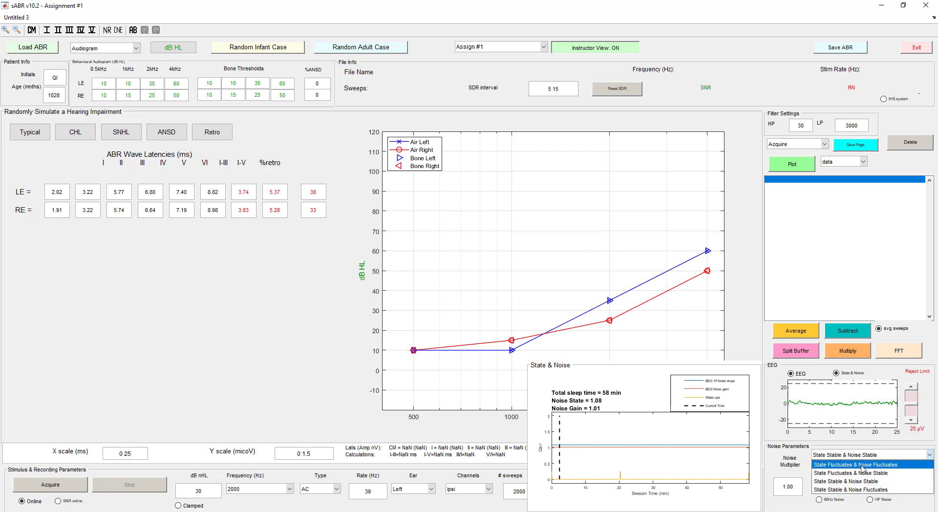
click(862, 465)
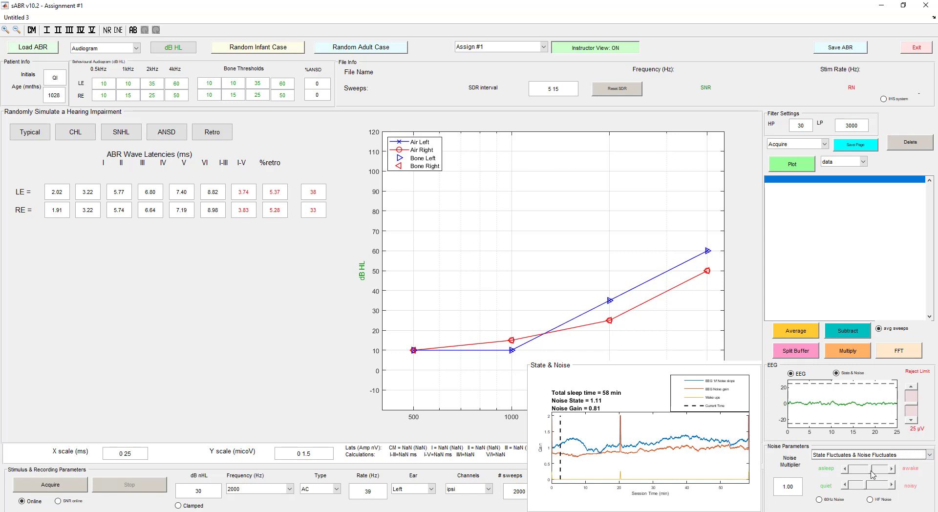
- Set the noise parameters to State Stable & Noise Stable, raising the noise state to 1.30 and the noise gain to 1.21
click(880, 455)
click(870, 483)
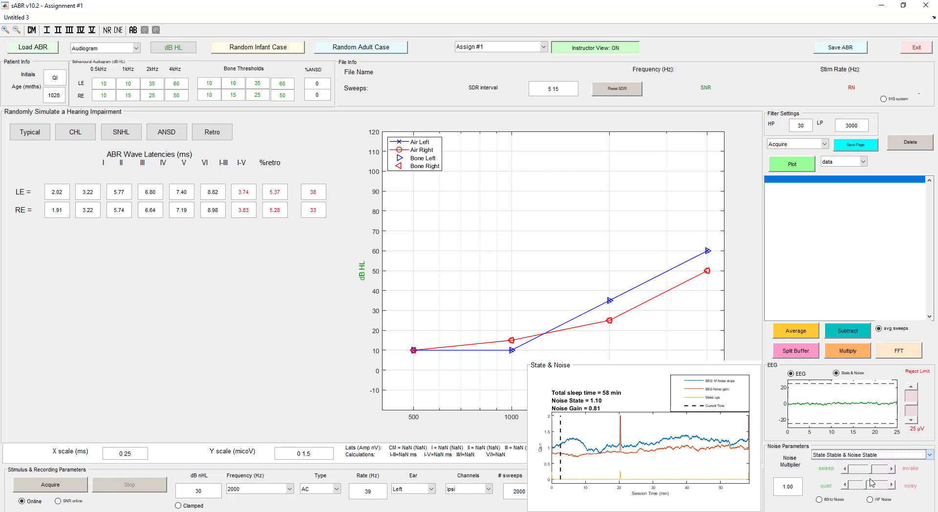
click(881, 469)
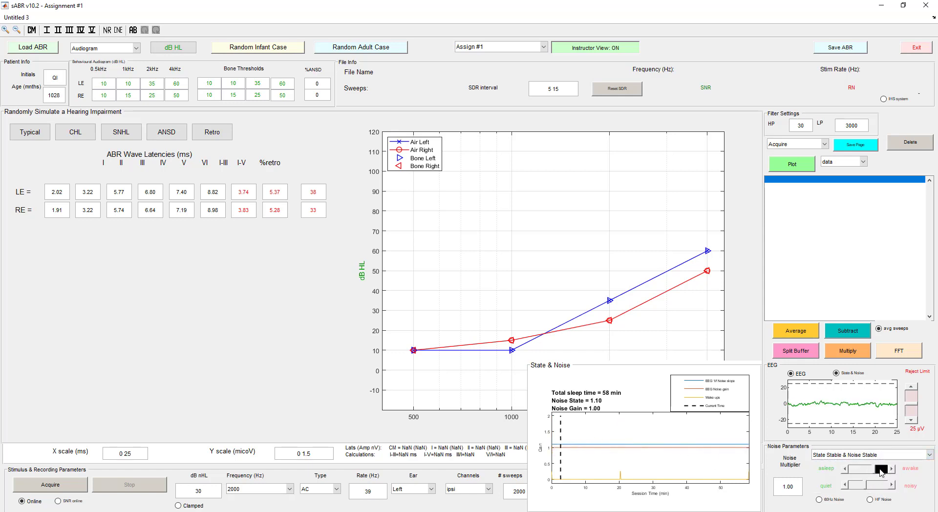
click(878, 485)
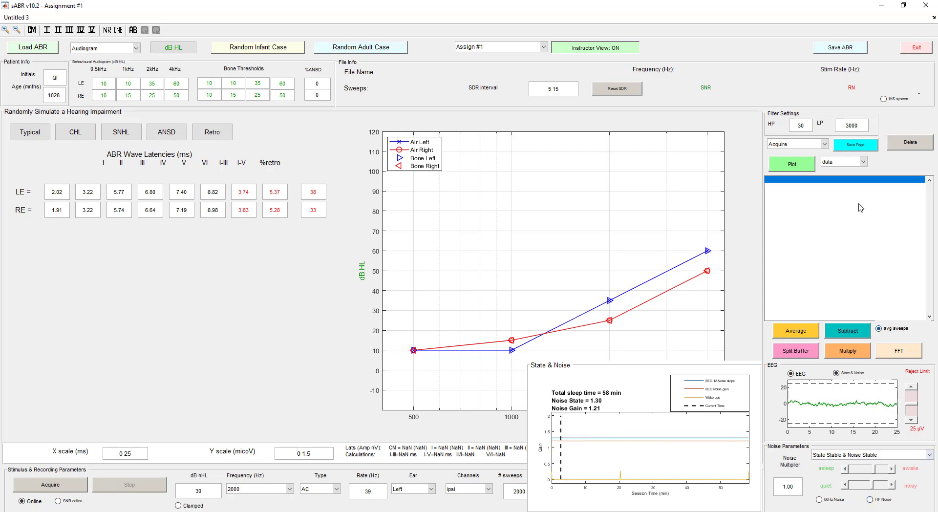
- Save the assignment case as the MAT-file QI_sABR in the sABR_v10.2 folder
click(840, 48)
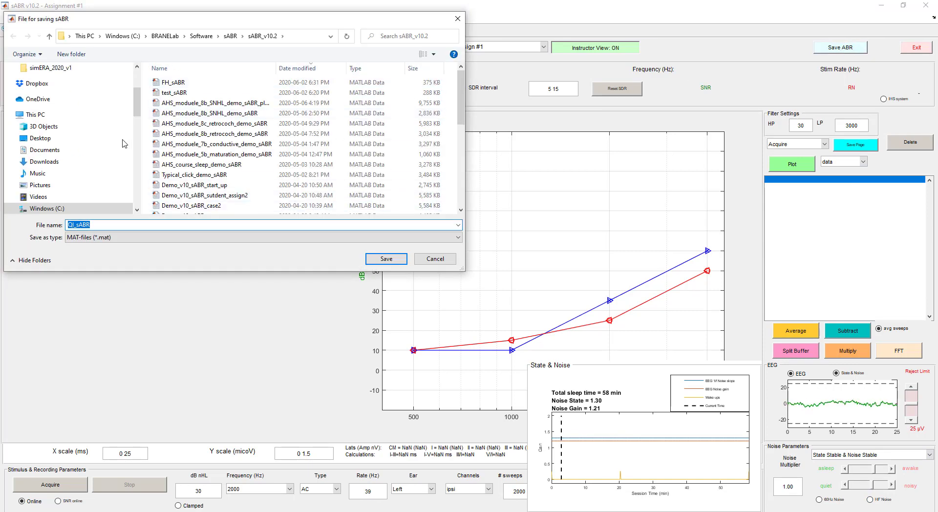
click(386, 259)
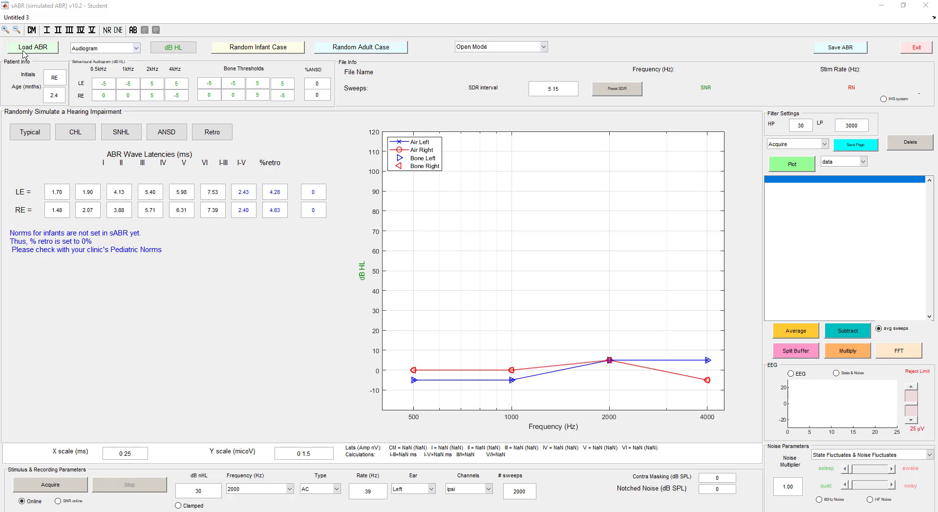
- Load the assignment case QI_sABR in the student version
click(39, 50)
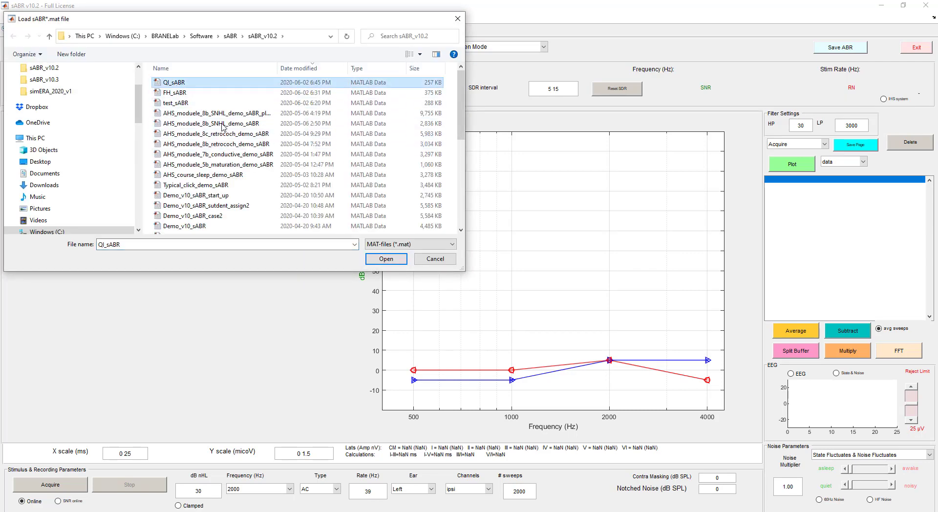
click(381, 262)
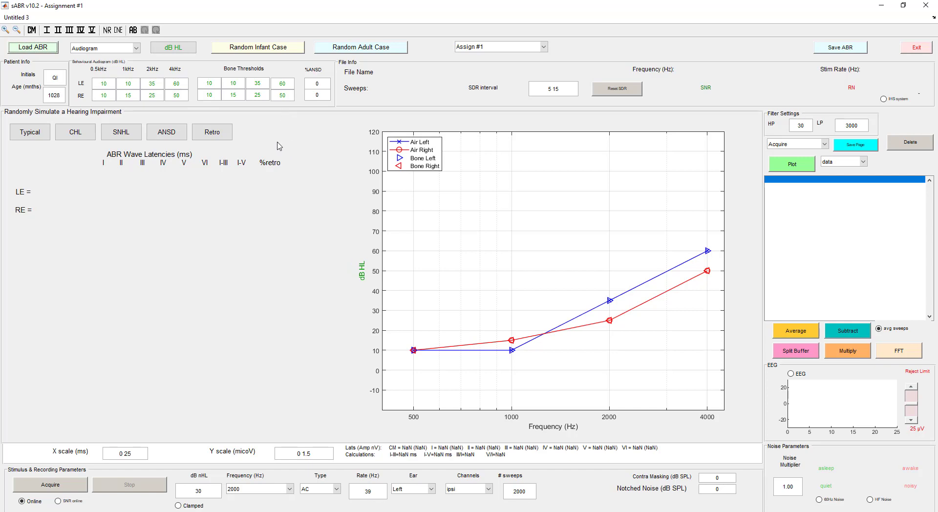
- Turn on the live EEG display, and show the State & Noise plot for a check before hiding it
click(791, 374)
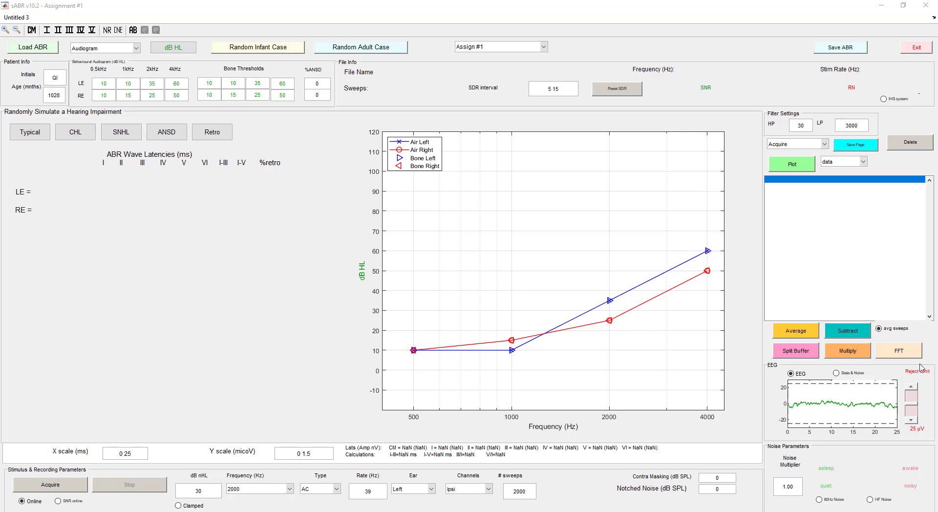
click(837, 373)
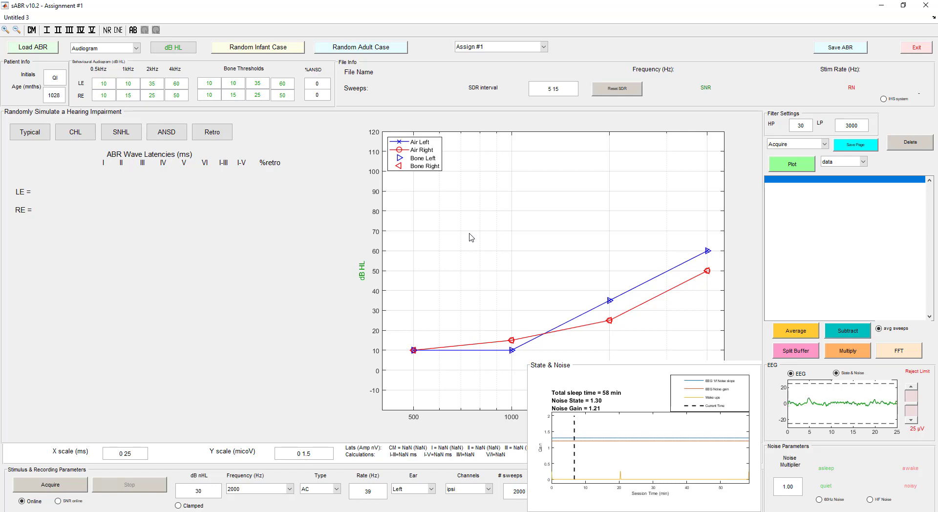
click(847, 374)
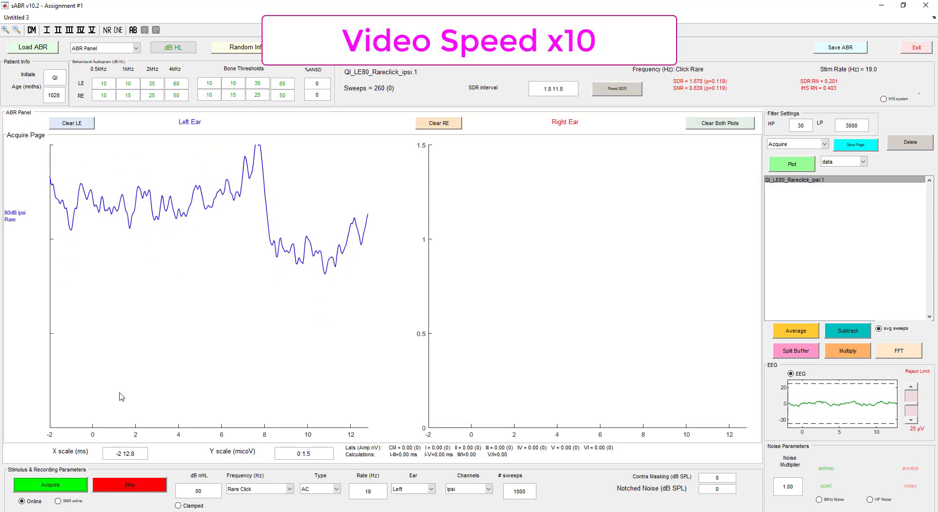
- Acquire a second 80 dB rare-click recording for the left ear with online SNR displayed and a 10 µV reject limit
click(58, 501)
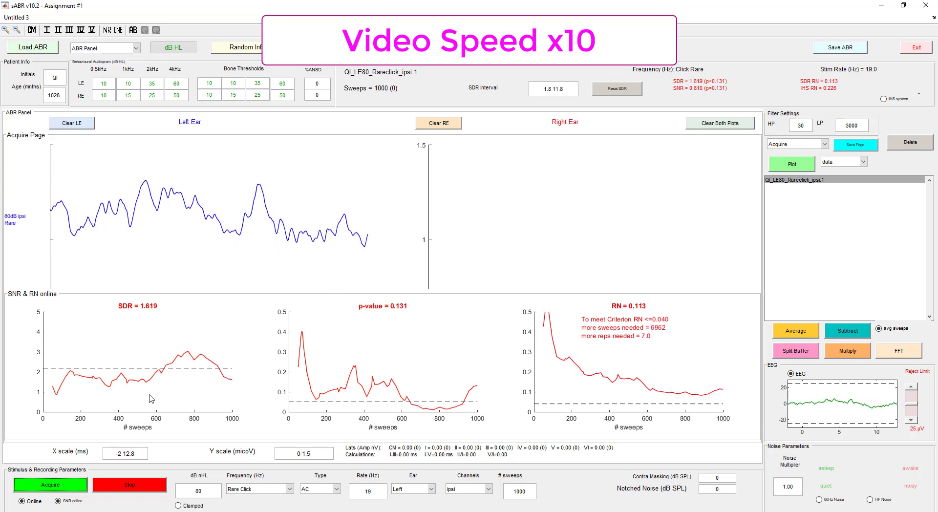
click(67, 488)
click(911, 420)
click(911, 420)
click(911, 420)
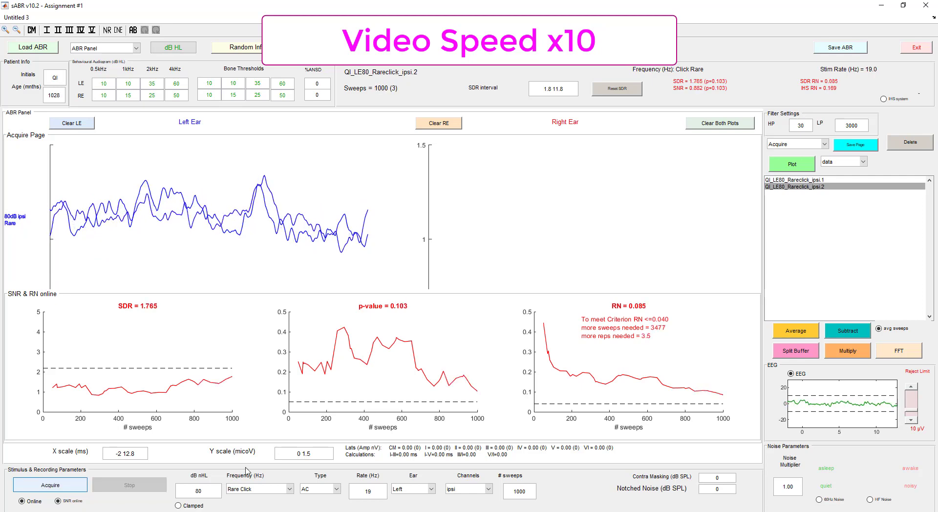
- Average the two 80 dB rare-click recordings of the left ear
click(797, 180)
shift+click(797, 187)
click(796, 331)
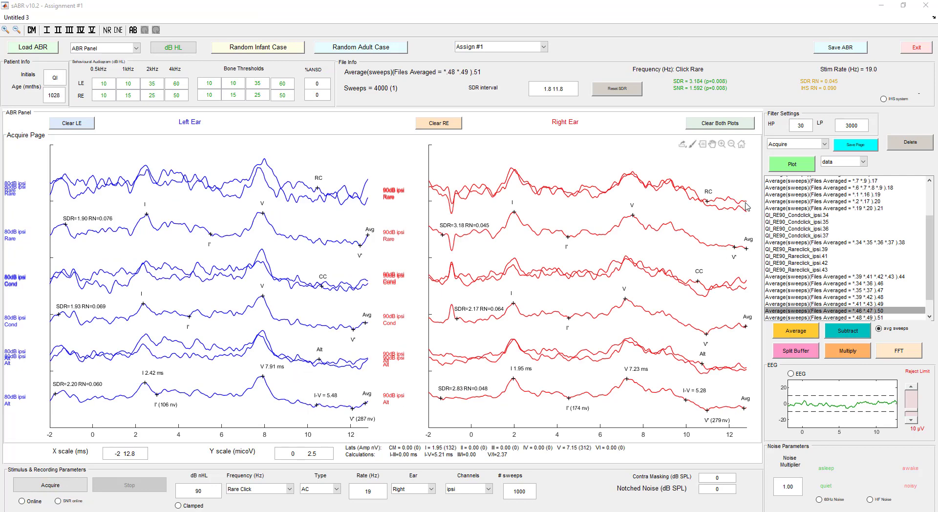
- Save the completed ABR recordings under the file name QI_sABR_AH
click(842, 49)
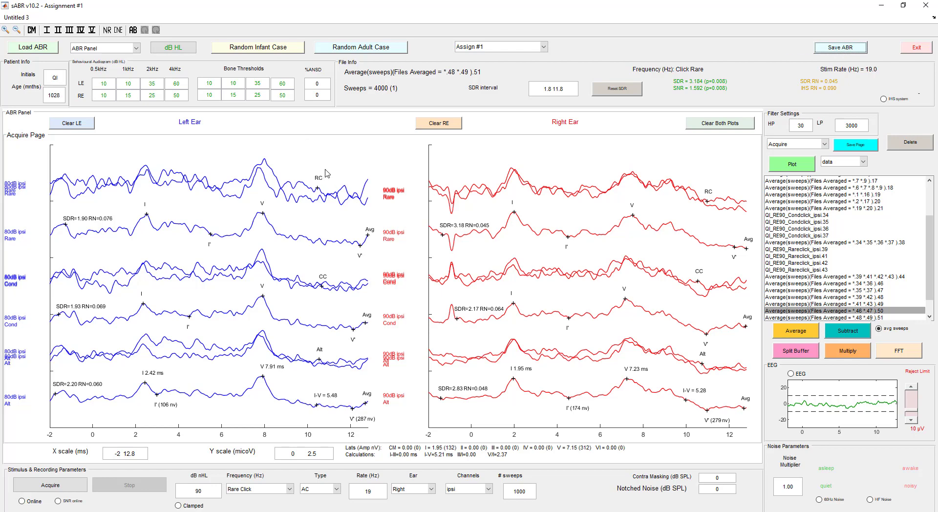
click(92, 226)
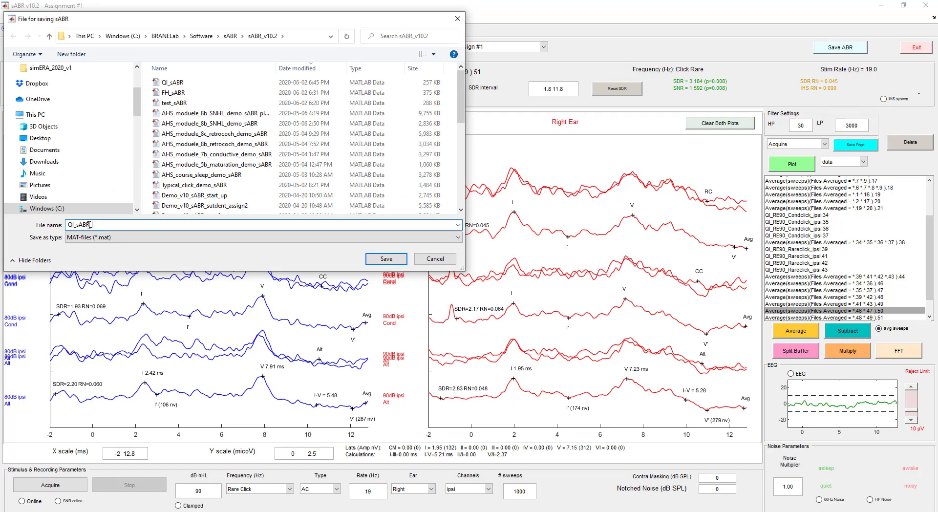
text(_AH)
key(Return)
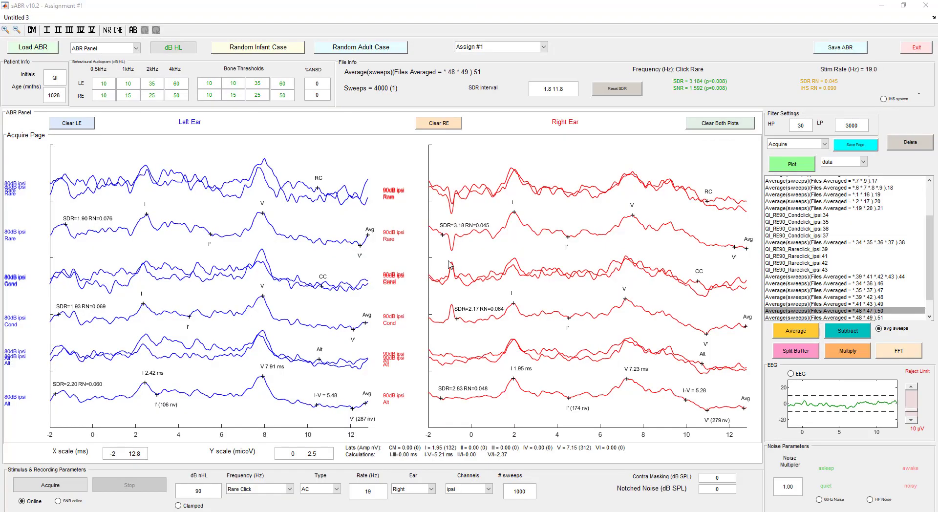
- Save the Acquire page into the sABR_v10.2 folder
click(872, 145)
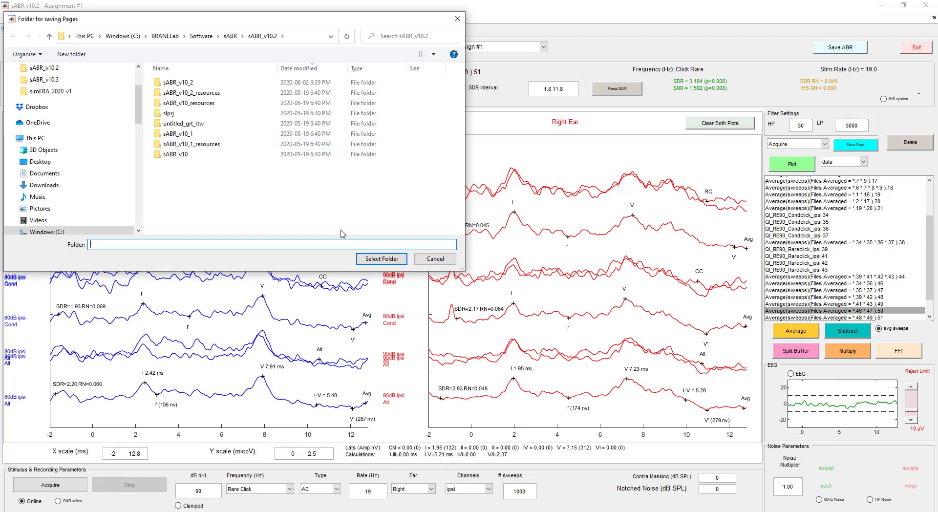
click(376, 260)
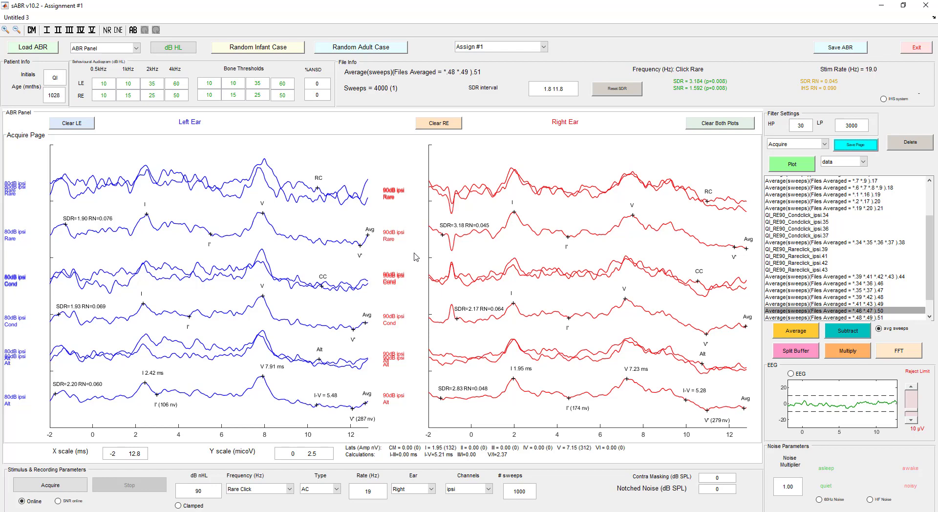
- Switch to Snipping Tool, capture a rectangular snip of the whole simulator window with the Acquire page, and minimize the snip
click(516, 511)
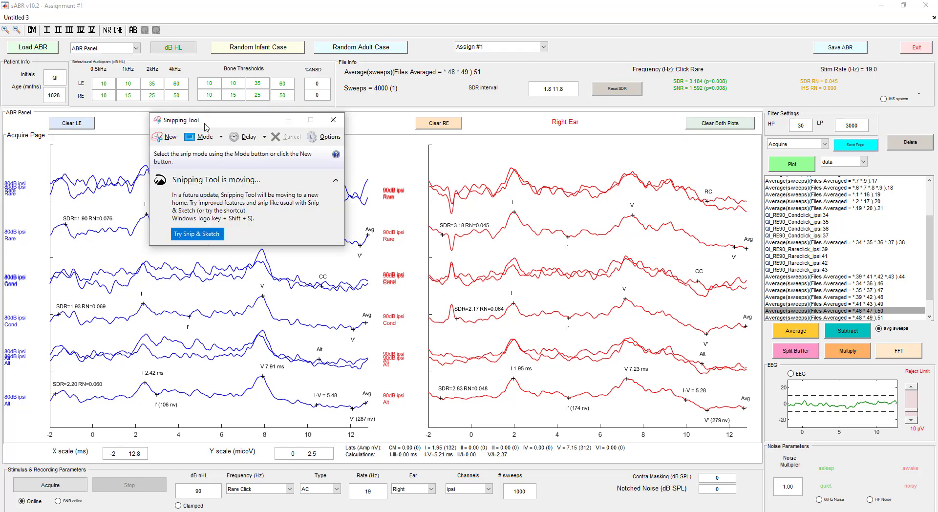
click(167, 138)
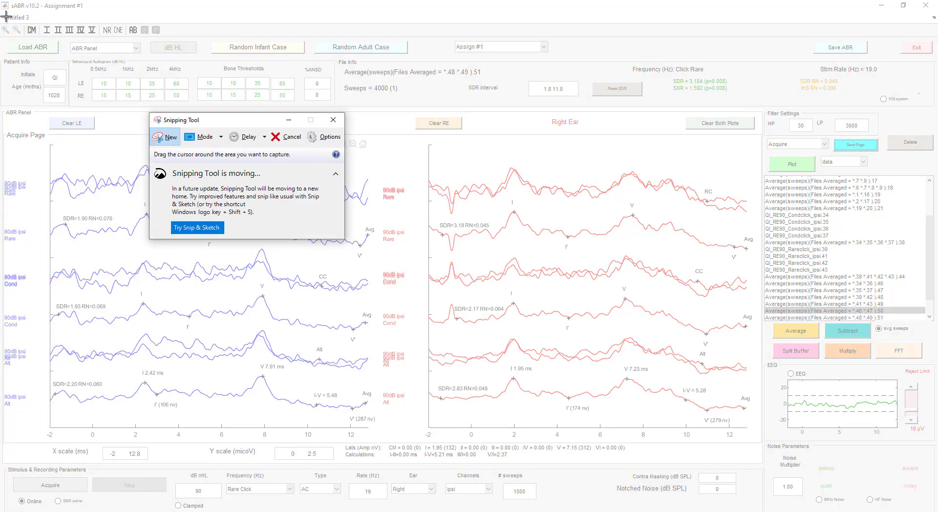
drag(2, 13, 935, 510)
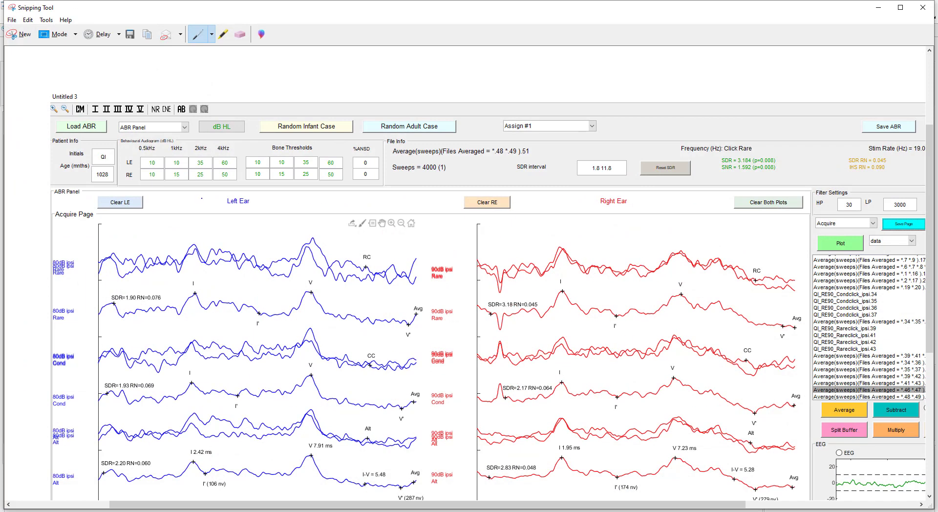
click(13, 20)
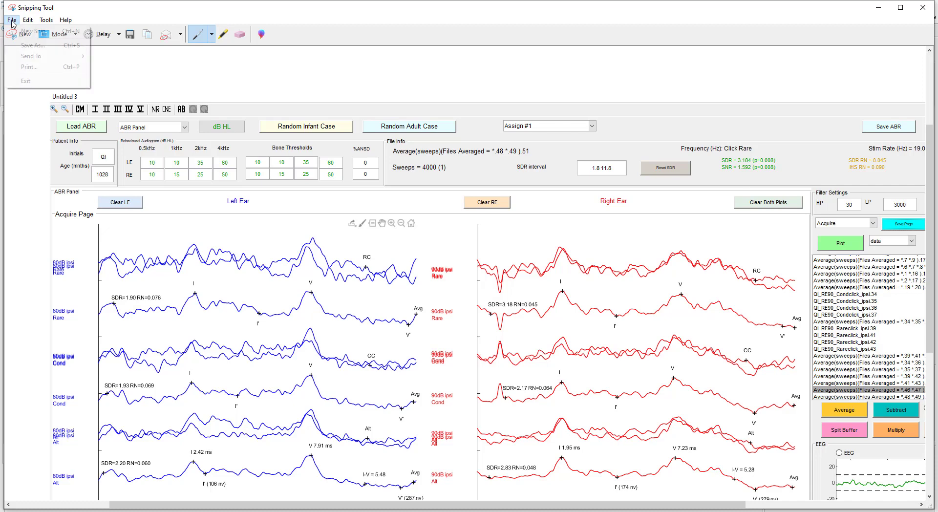
click(84, 8)
click(881, 10)
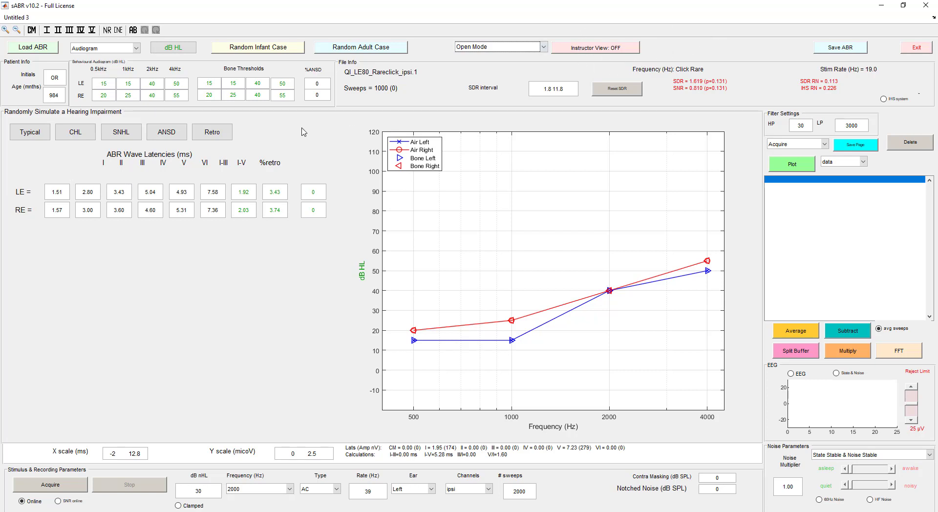
- Load the student's saved ABR file QI_sABR_AH from the sABR_v10.2 folder and acknowledge the warning
click(48, 49)
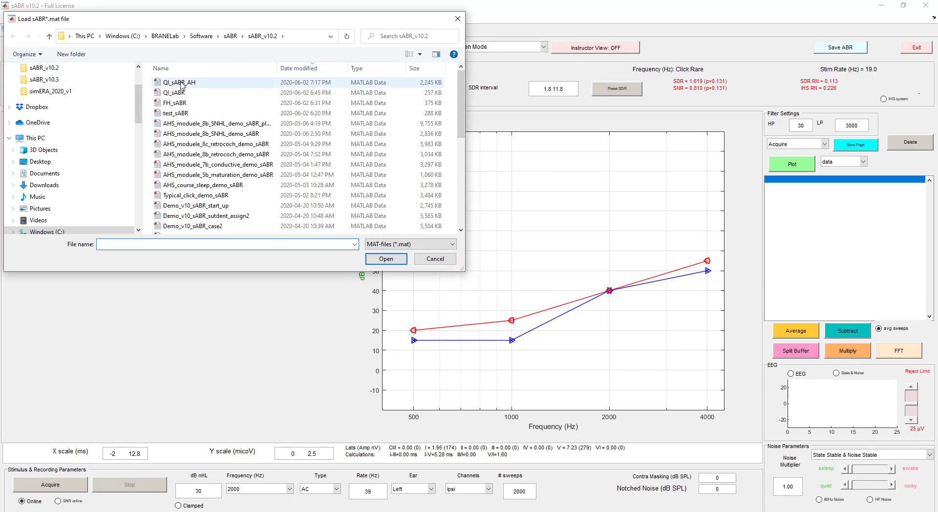
click(183, 83)
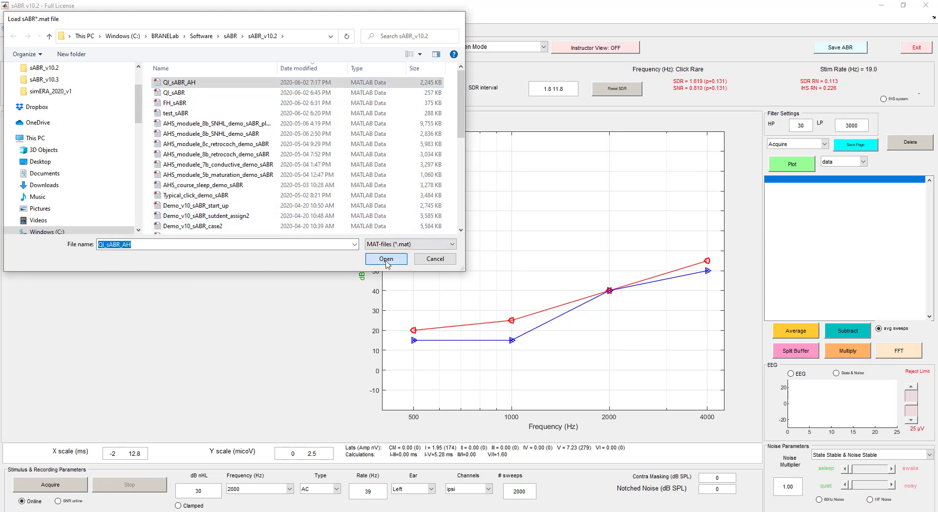
click(387, 259)
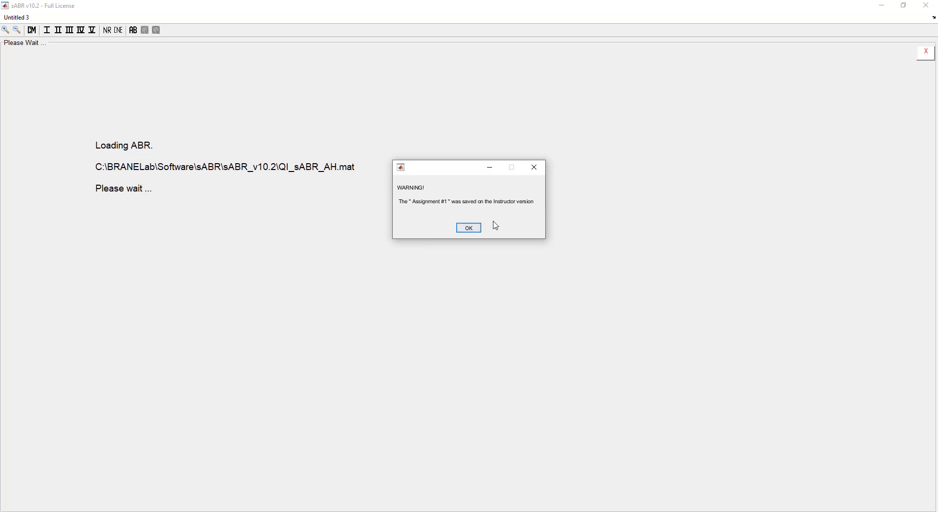
click(469, 228)
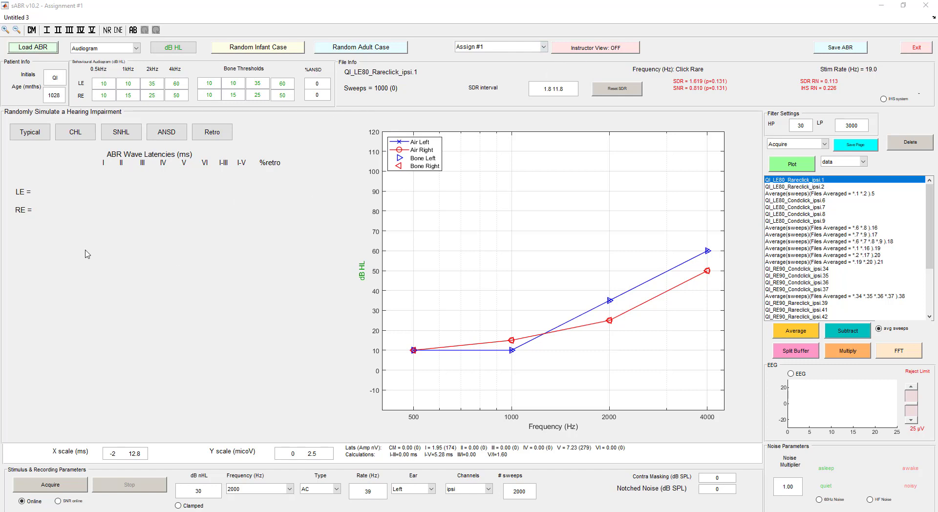
- Turn on Instructor View for the loaded assignment by entering the instructor password
click(595, 52)
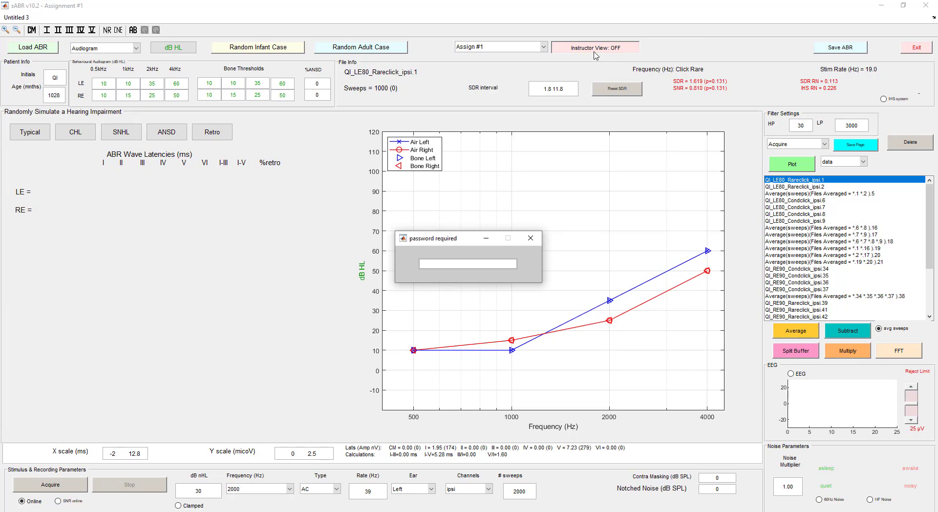
text(****)
key(Return)
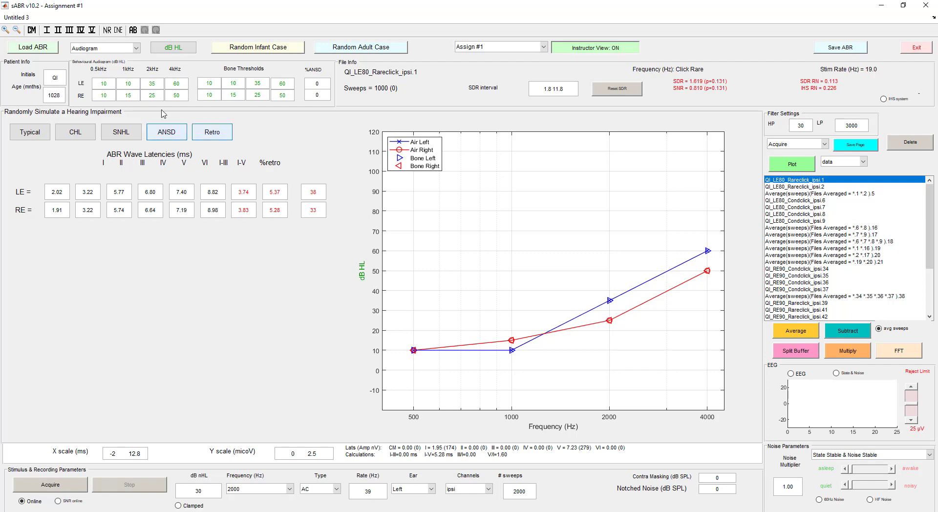
- Display the Acquire page, check the wave latencies of the left ear's 80 dB Alt average, and compare them with the simulated latencies in Audiogram view
click(780, 145)
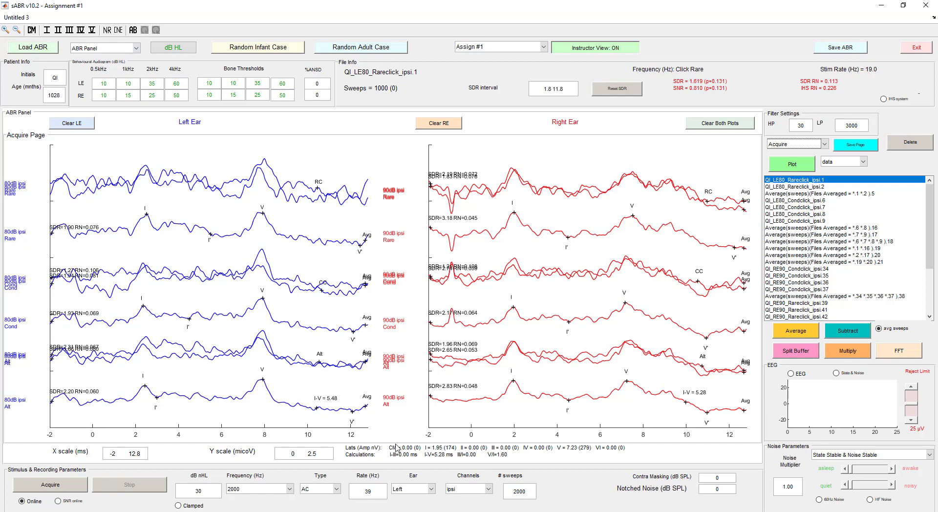
click(297, 405)
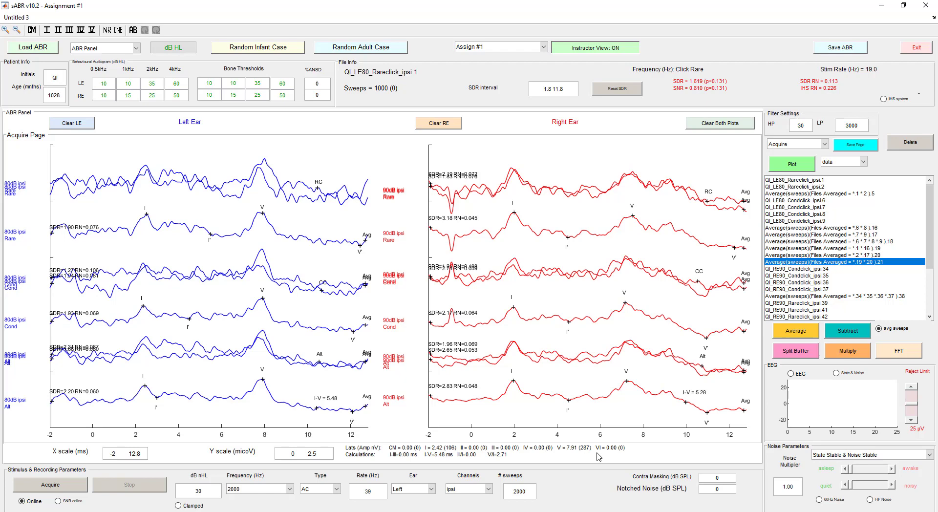
click(129, 48)
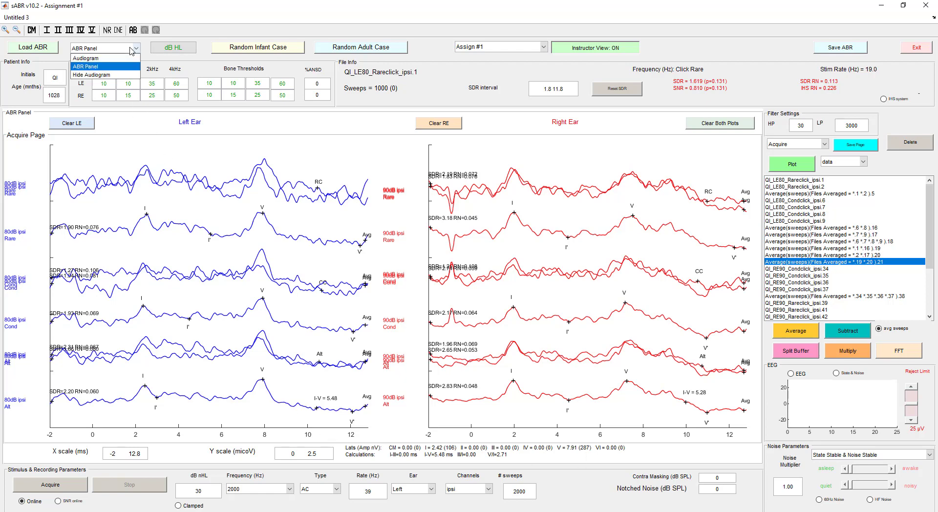
click(119, 61)
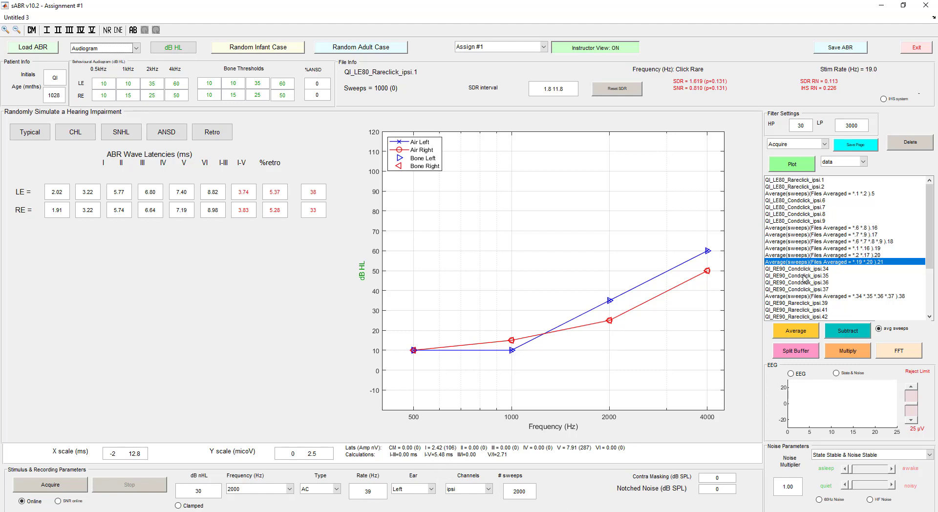
- Return to the ABR Panel, check the right ear's 90 dB Alt average latencies, and compare them with the simulated values in Audiogram view
click(137, 49)
click(112, 63)
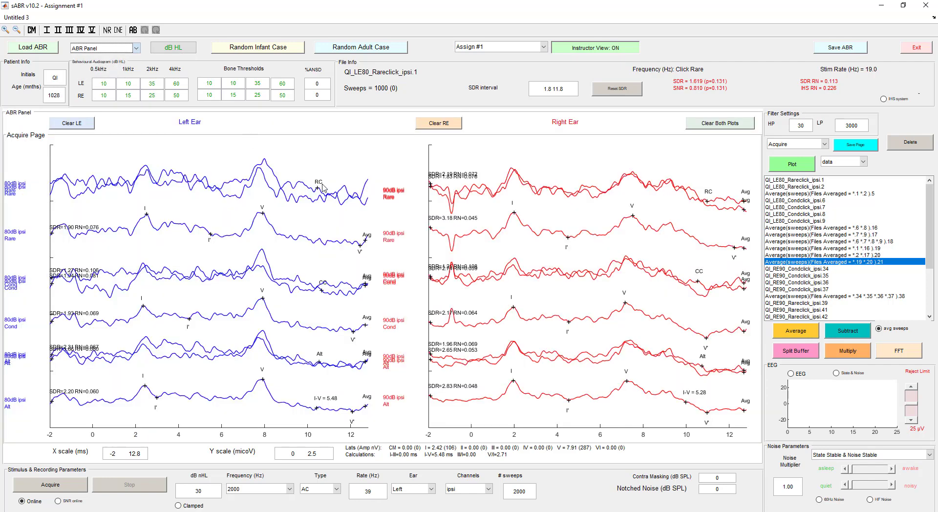
click(635, 389)
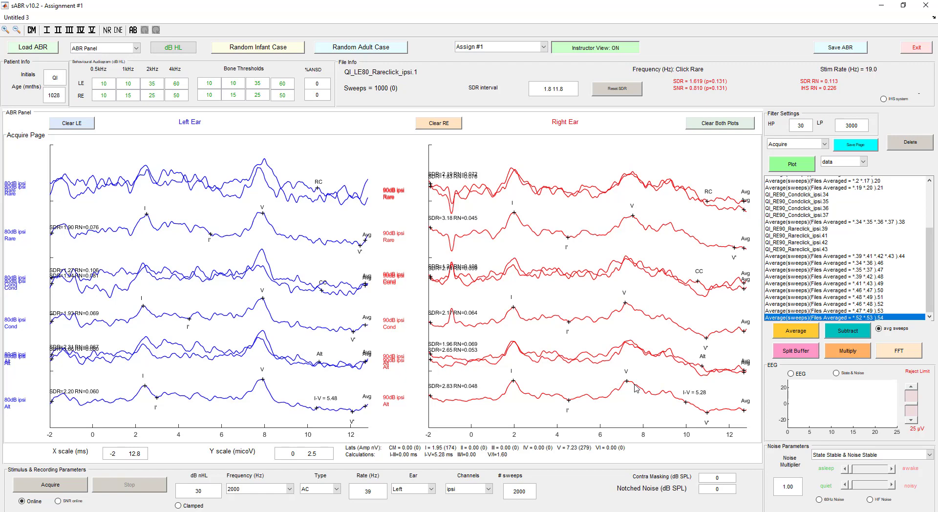
drag(635, 389, 634, 384)
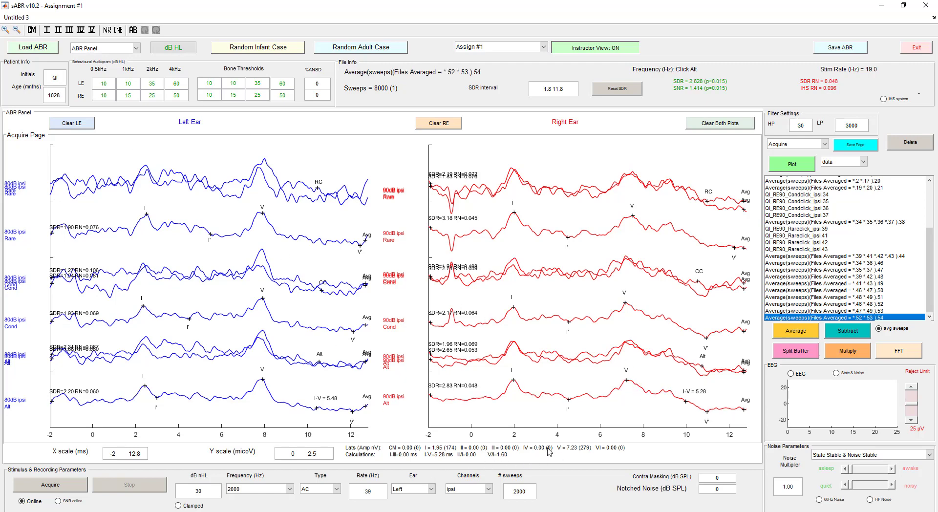
click(137, 48)
click(107, 61)
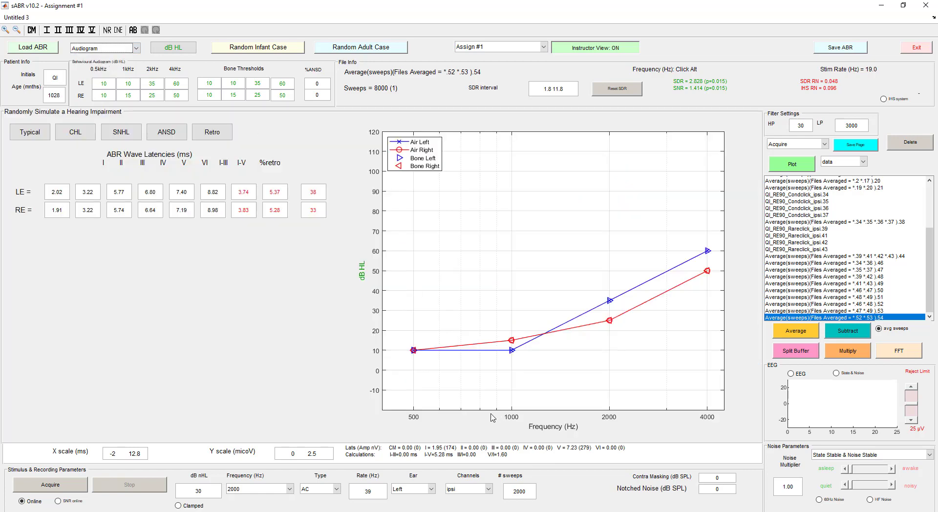